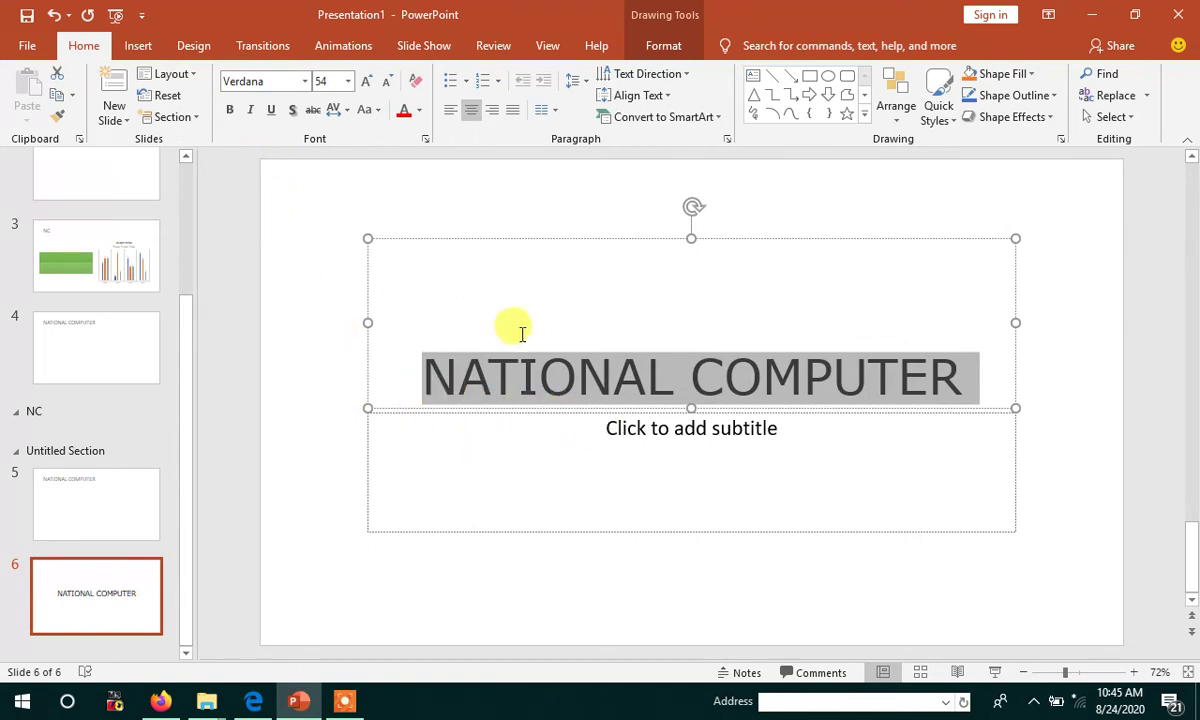
Step: Deselect the Verdana 54 title NATIONAL COMPUTER on slide 6
left_click(612, 296)
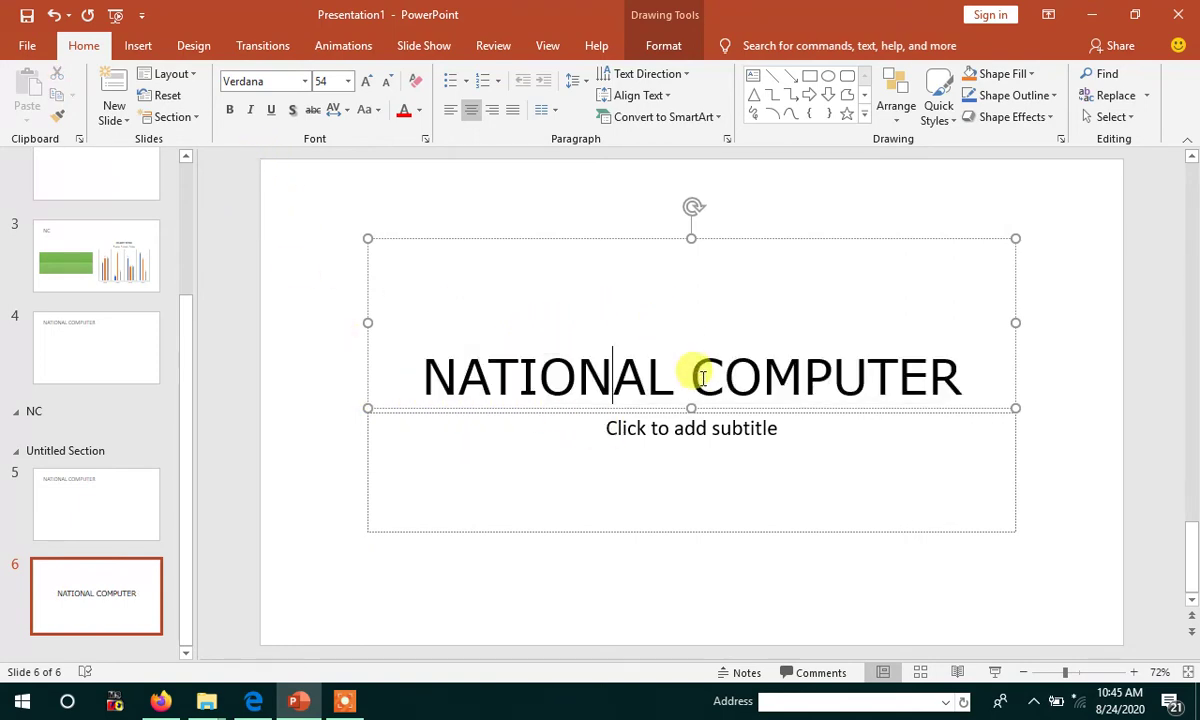
Step: Make the title word COMPUTER bold, leaving NATIONAL in regular weight
left_click_drag(692, 378, 950, 392)
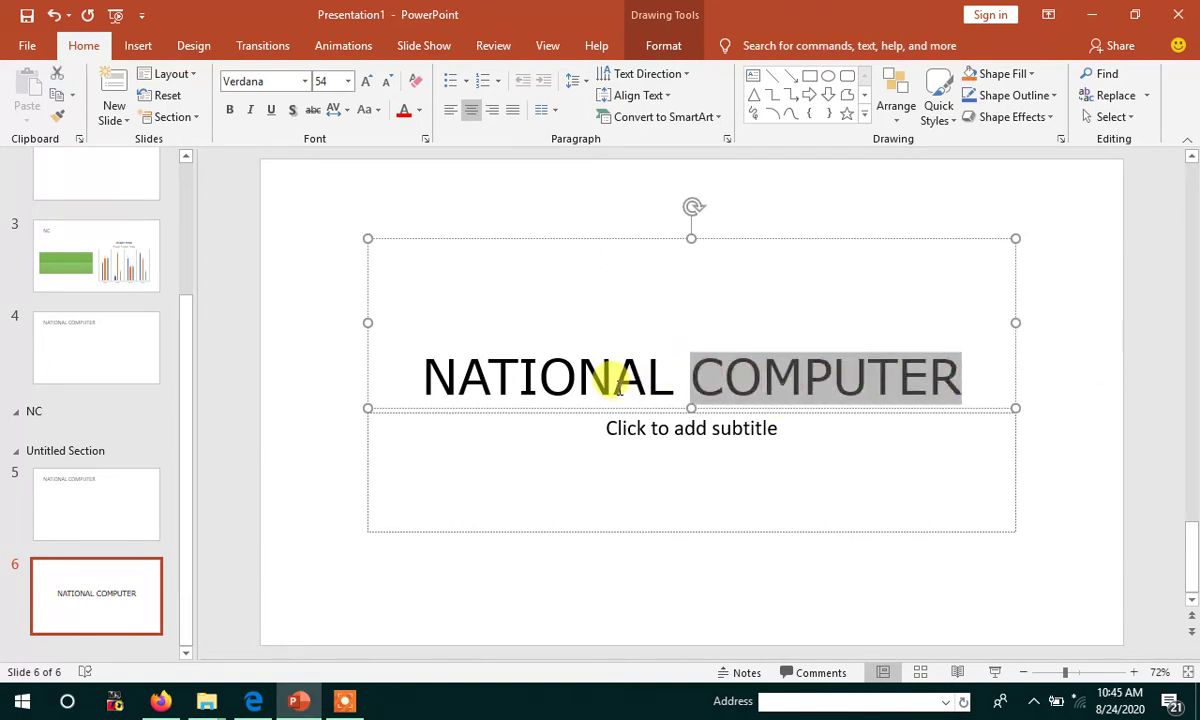
left_click(230, 111)
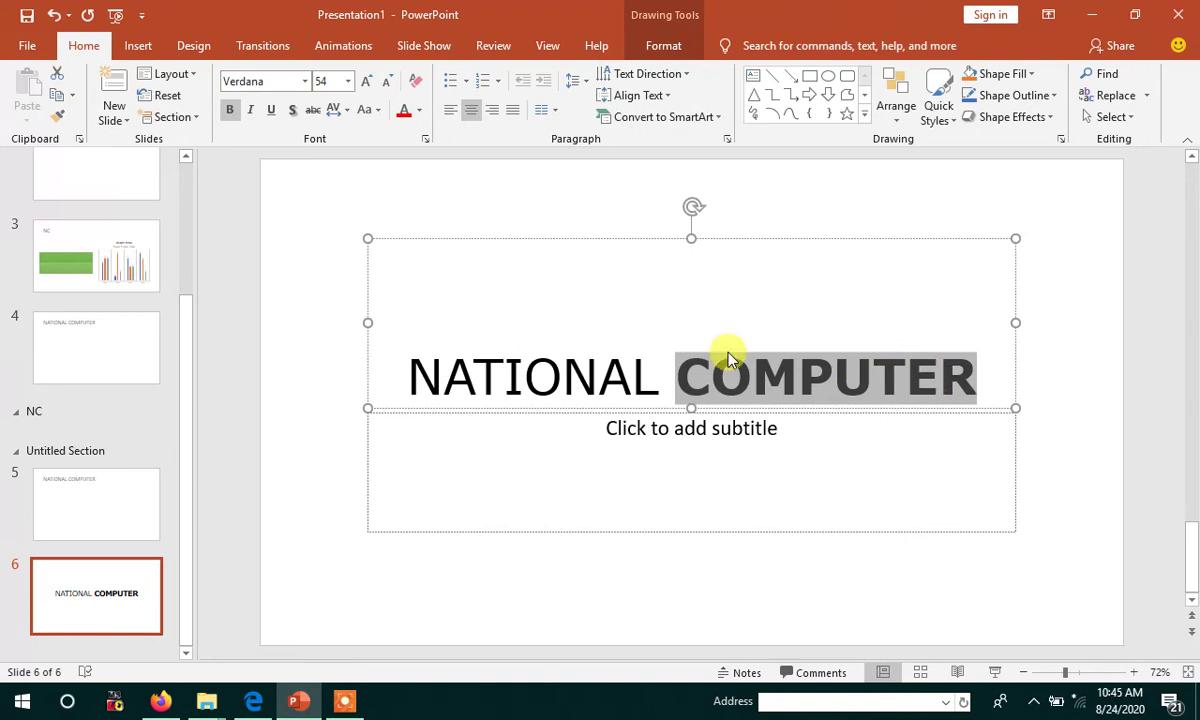
left_click(229, 112)
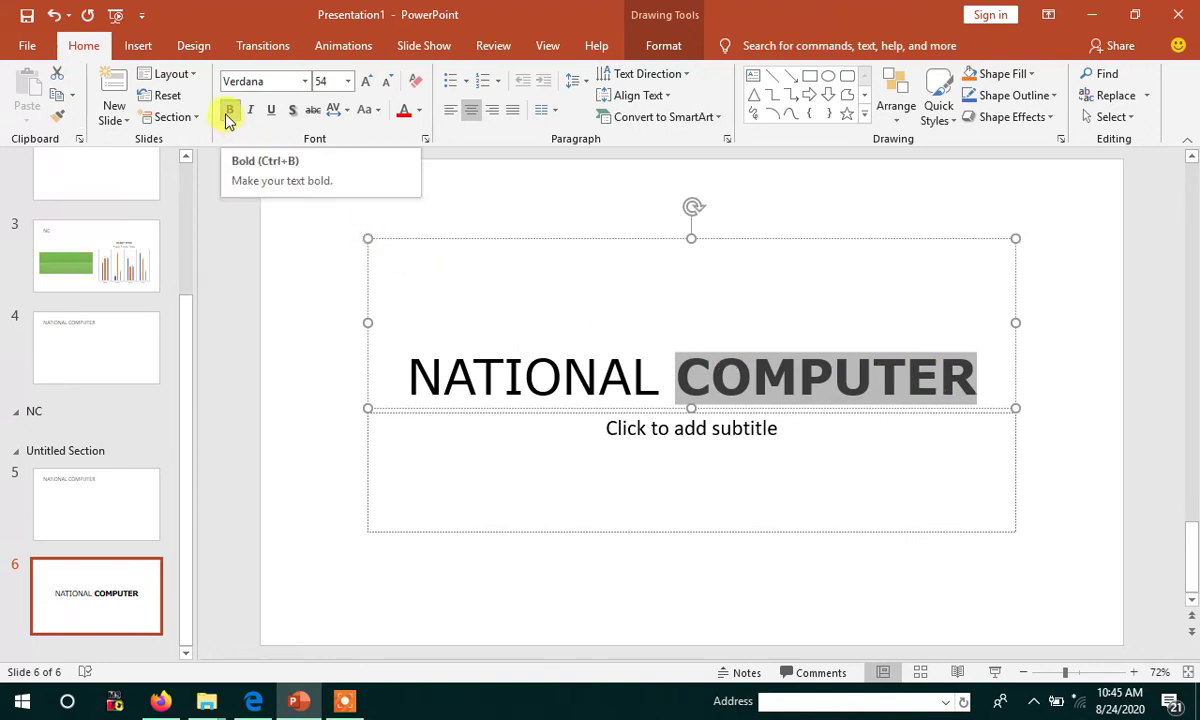
left_click_drag(403, 372, 670, 372)
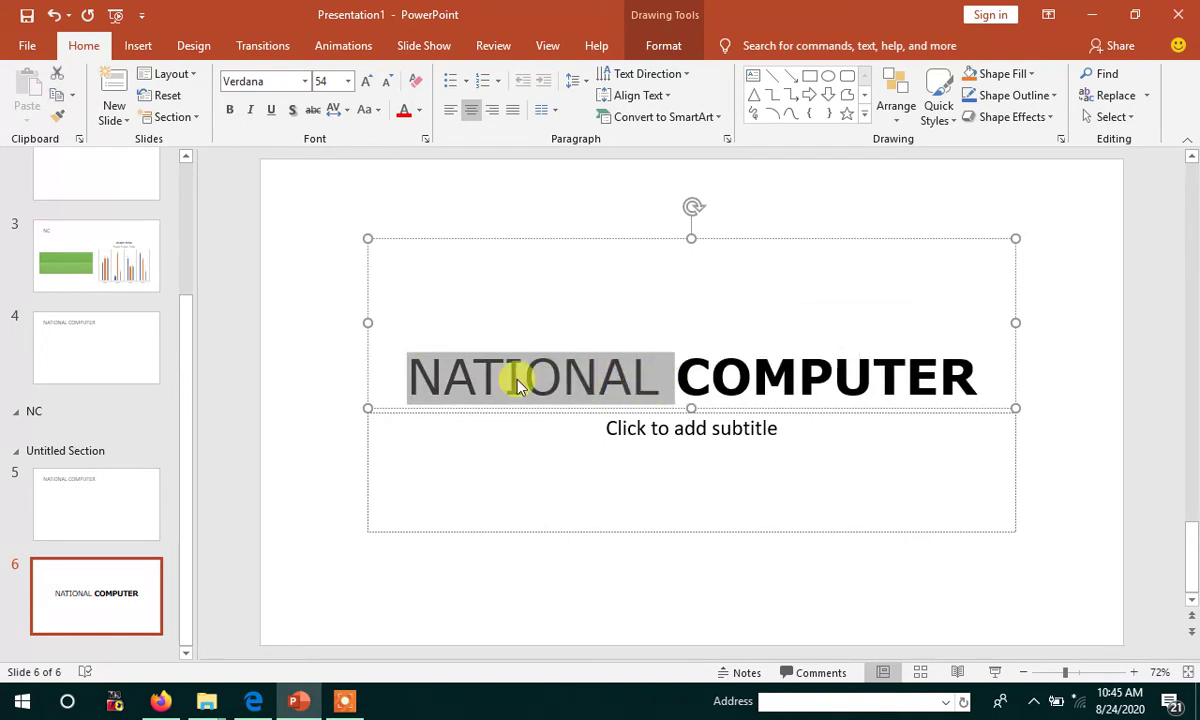
Step: Make the title word NATIONAL italic and underlined
left_click(252, 118)
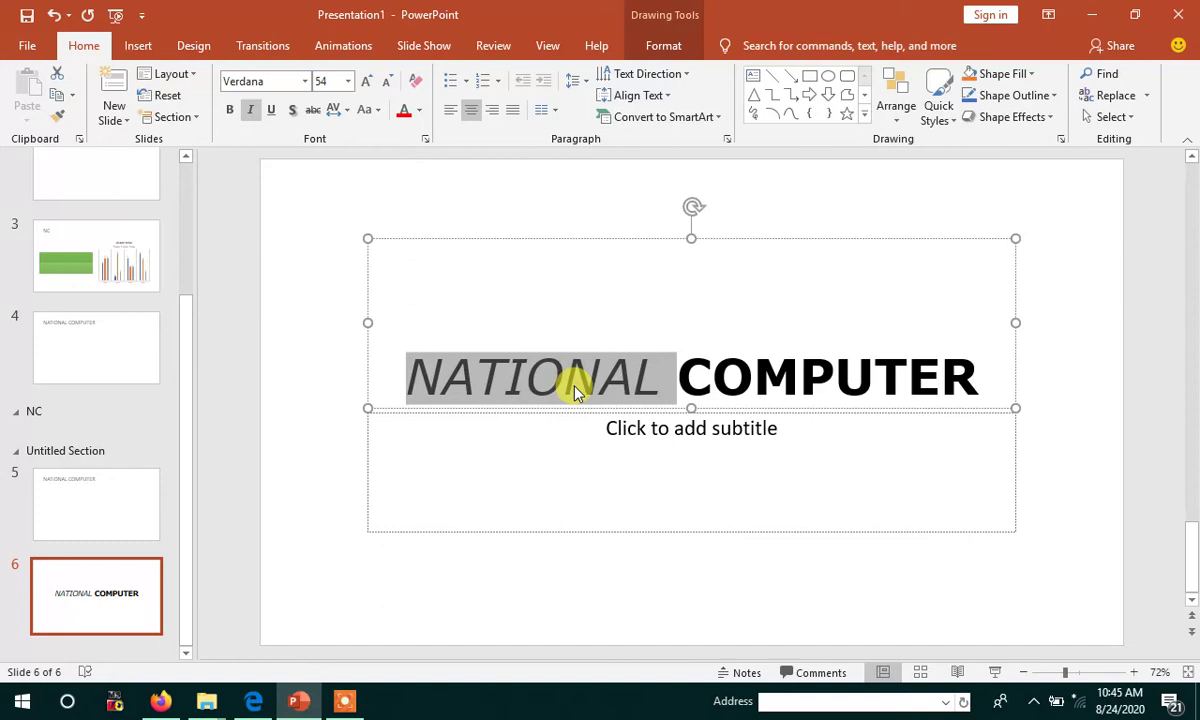
left_click(272, 112)
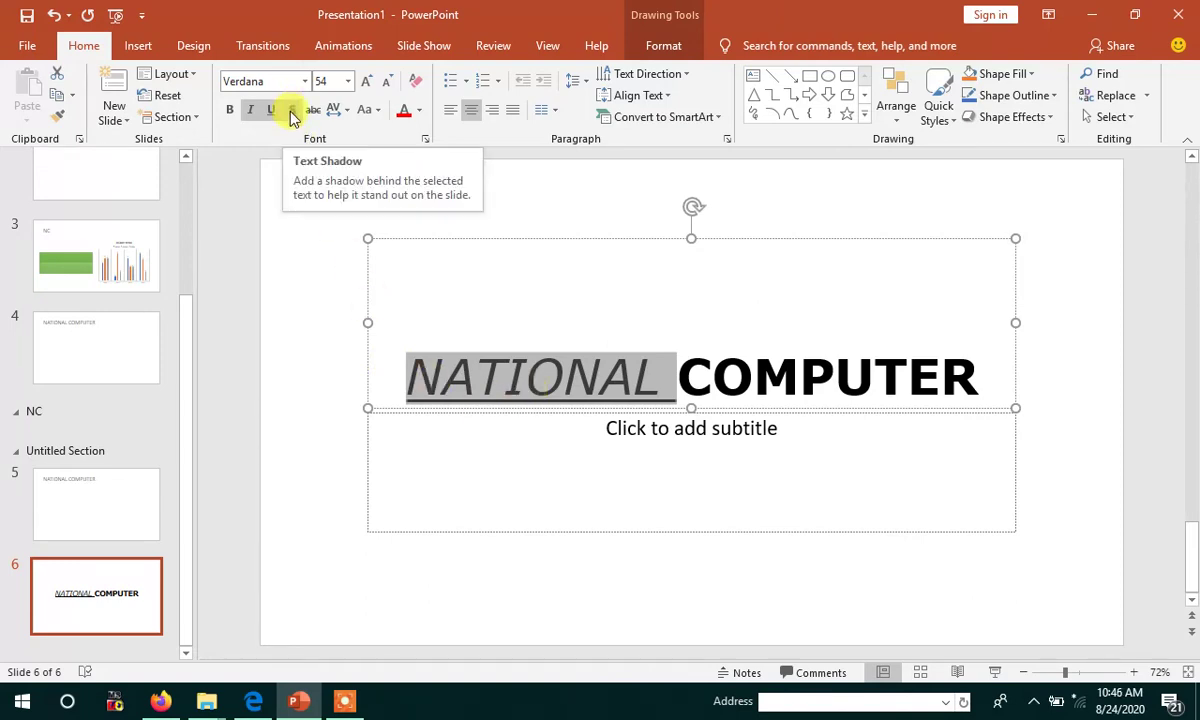
left_click(929, 458)
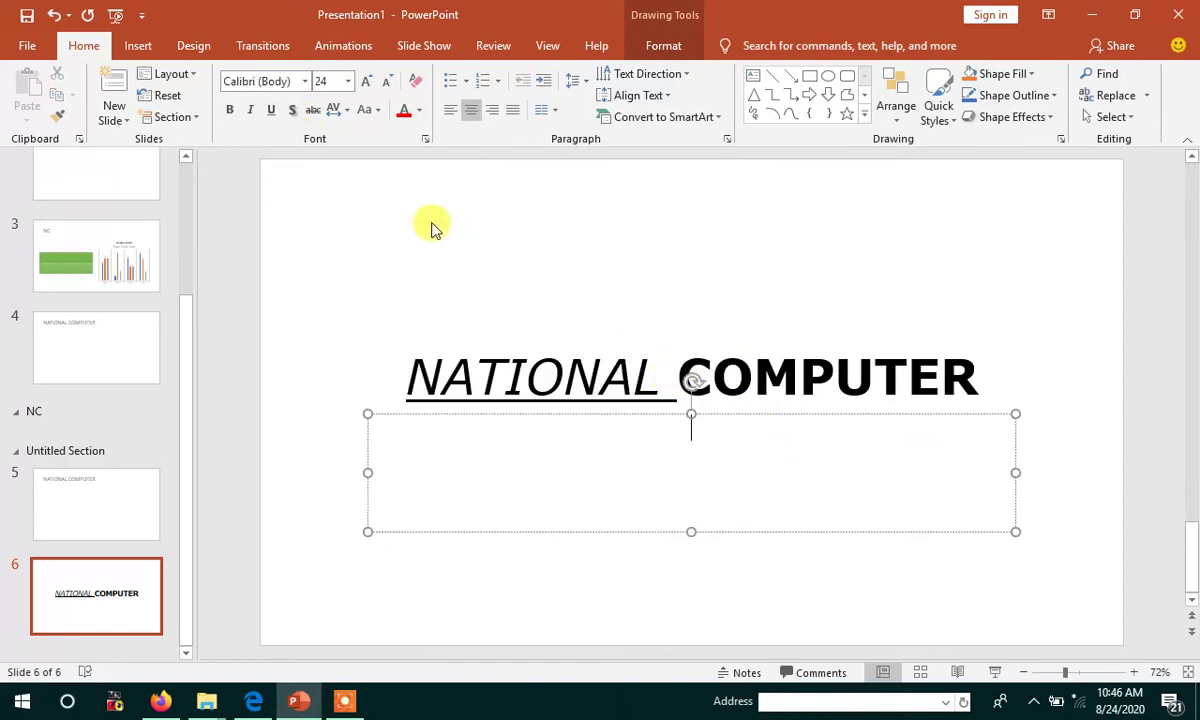
Step: Give the bold title word COMPUTER a text shadow
left_click(676, 373)
left_click_drag(691, 364, 984, 384)
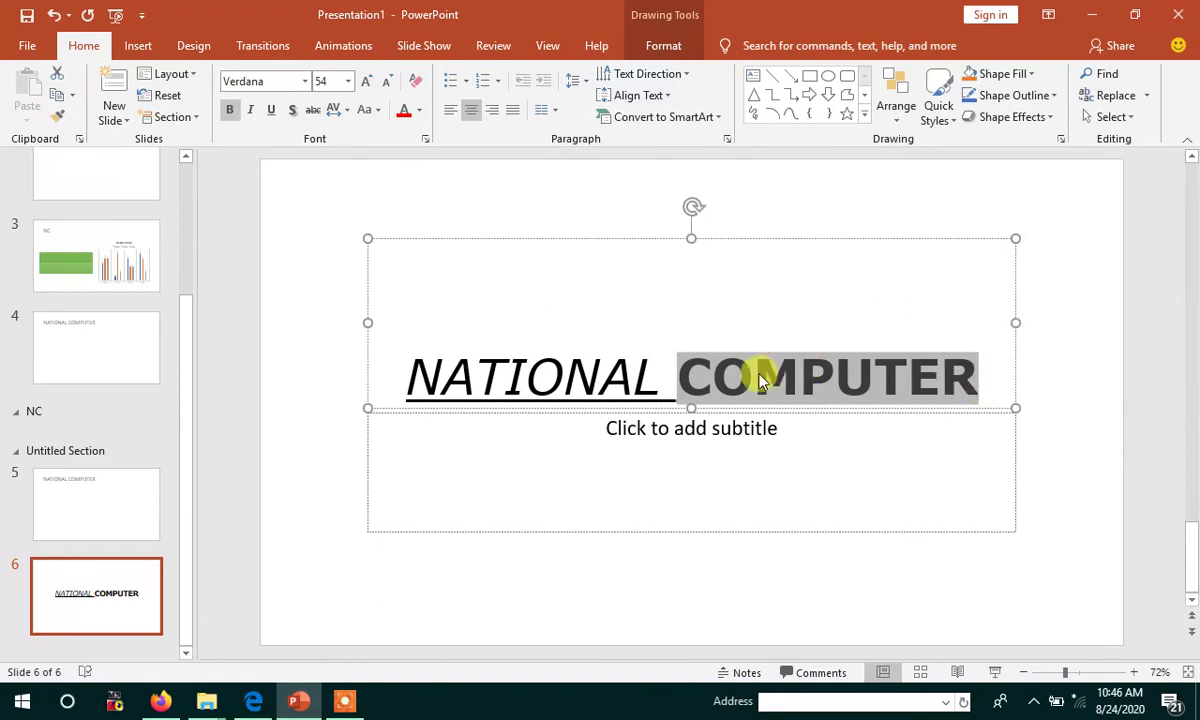
left_click(293, 110)
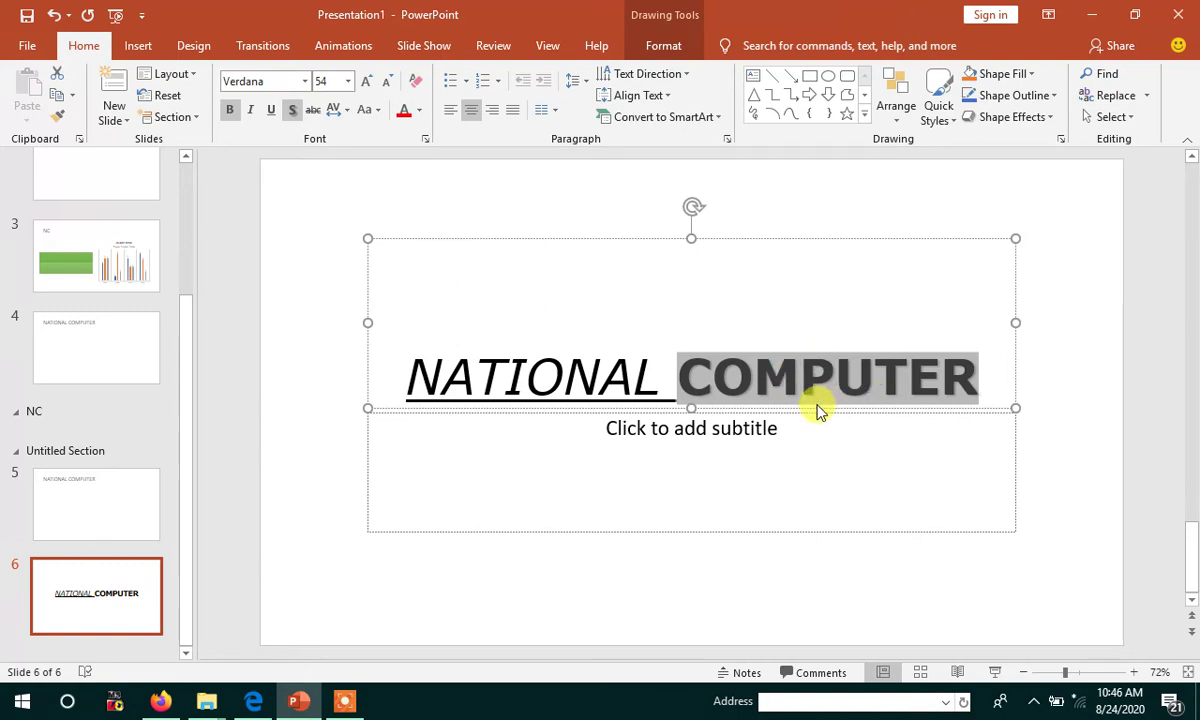
left_click(690, 486)
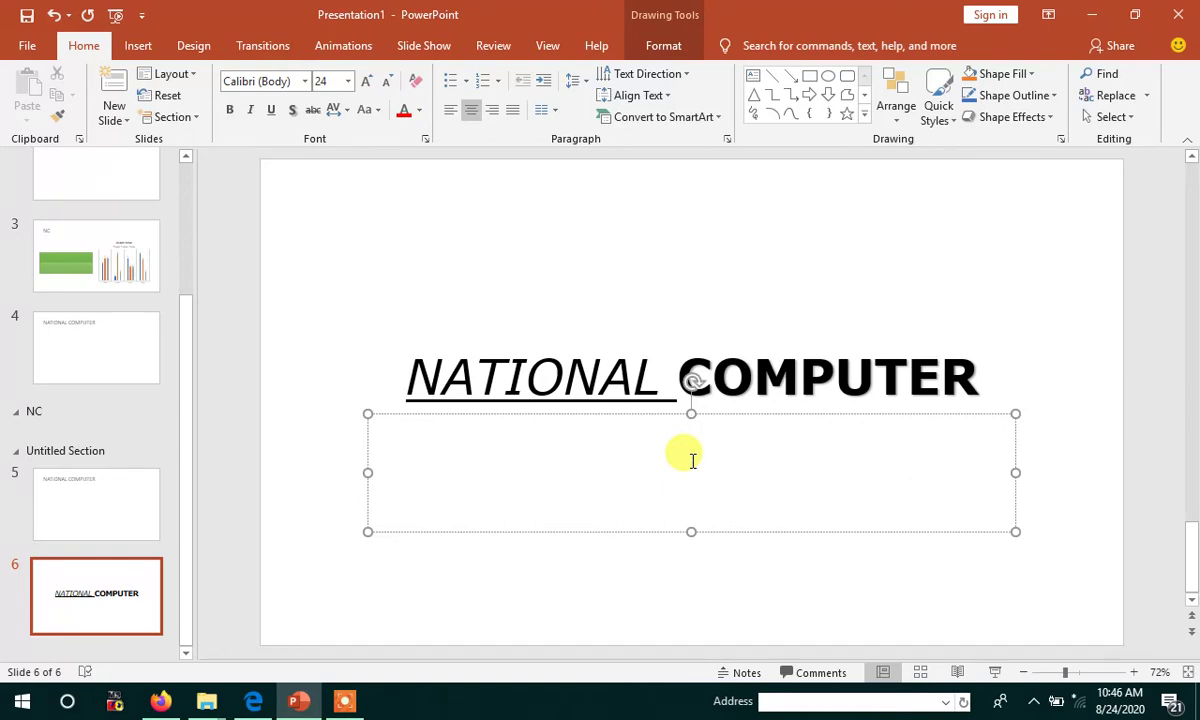
Step: Enter the subtitle NANDYAL BRANCHES and strike through the word BRANCHES
type("NANDYAL BRANCHES")
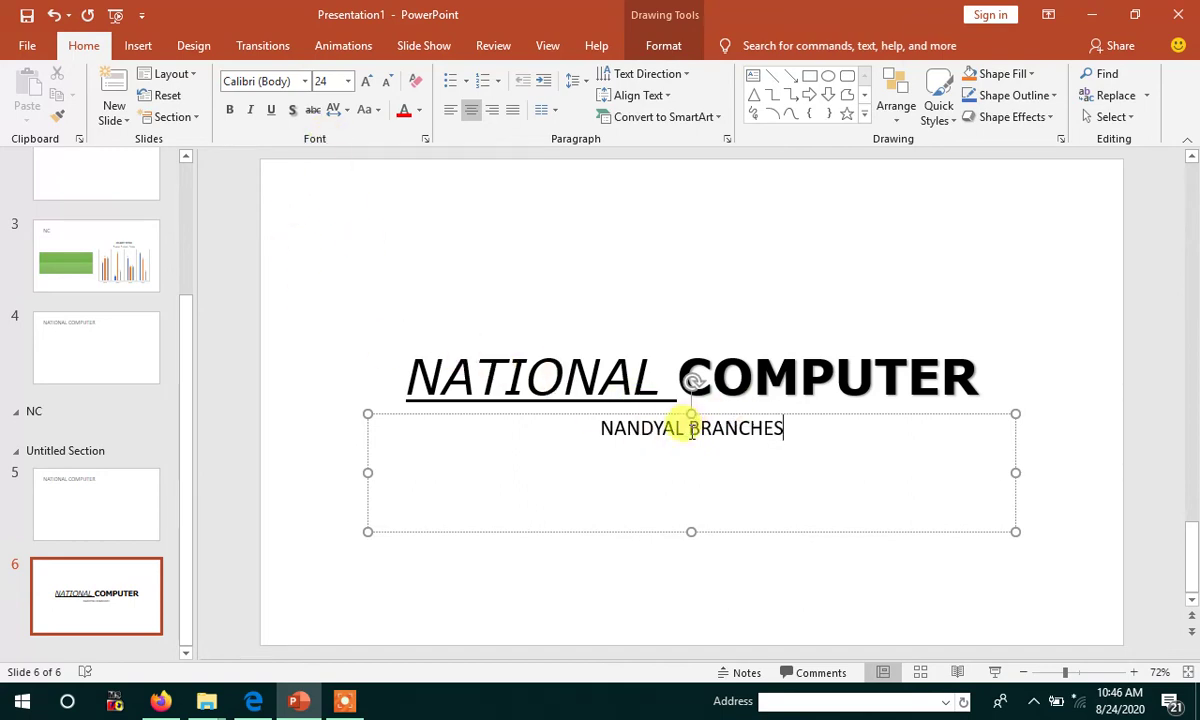
left_click_drag(690, 428, 785, 438)
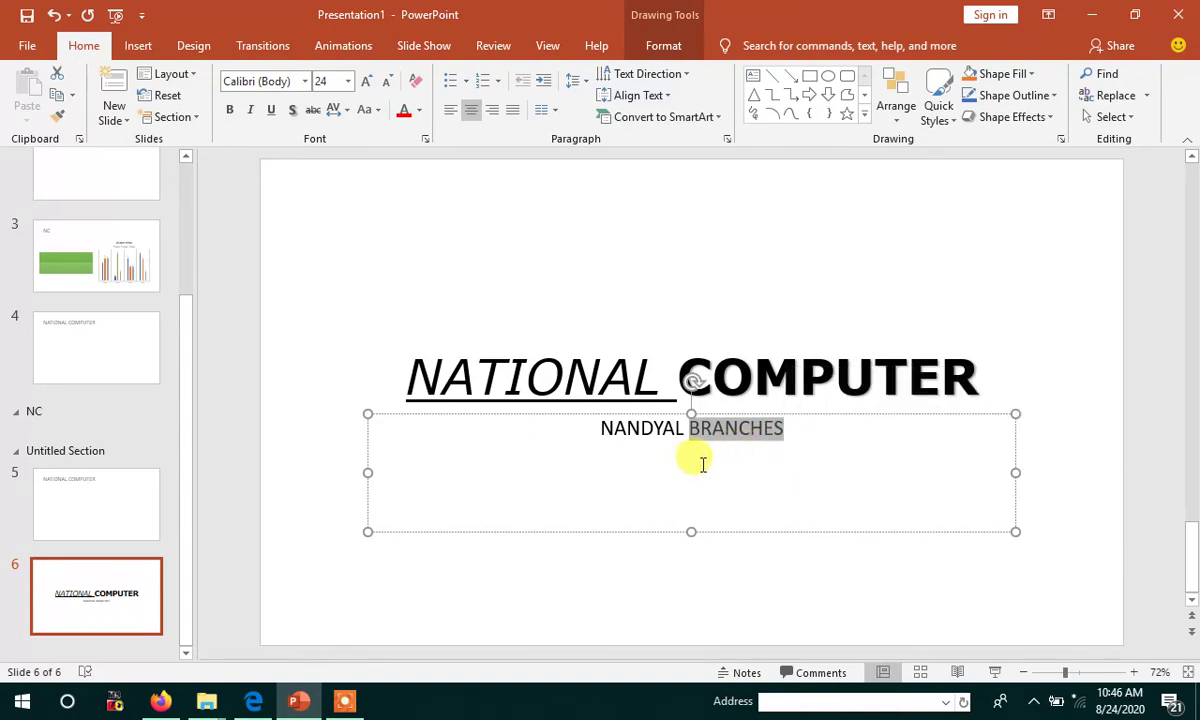
left_click(316, 118)
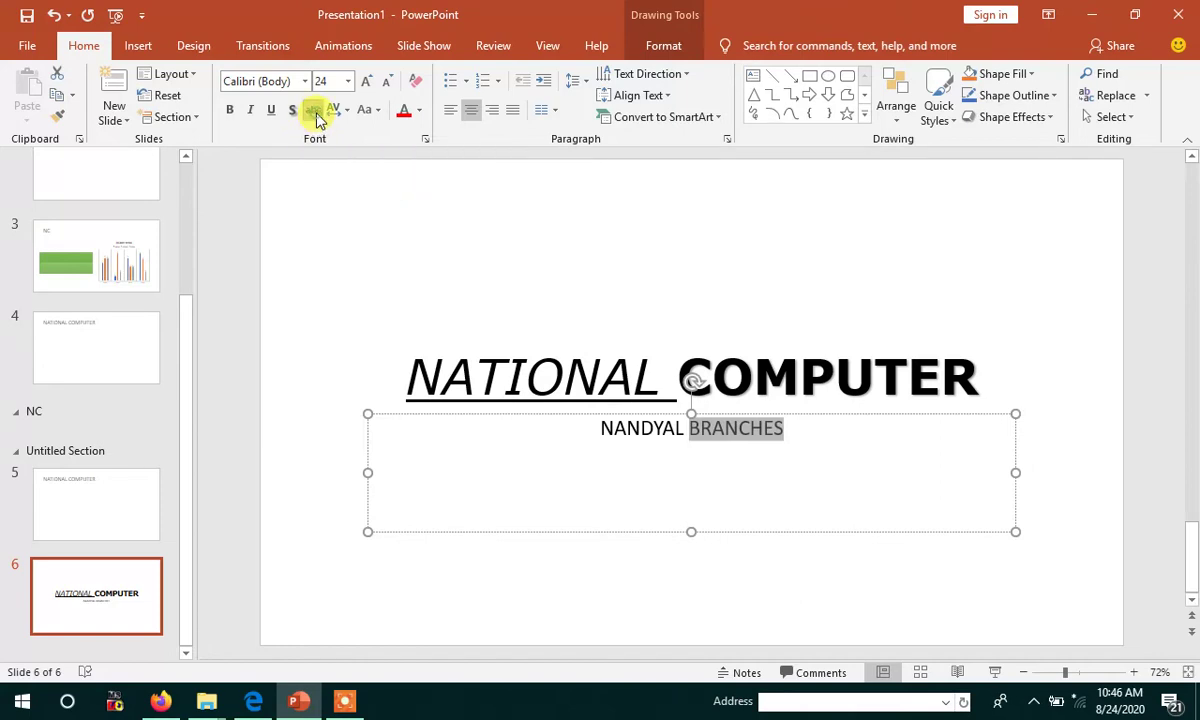
left_click(743, 462)
left_click(755, 325)
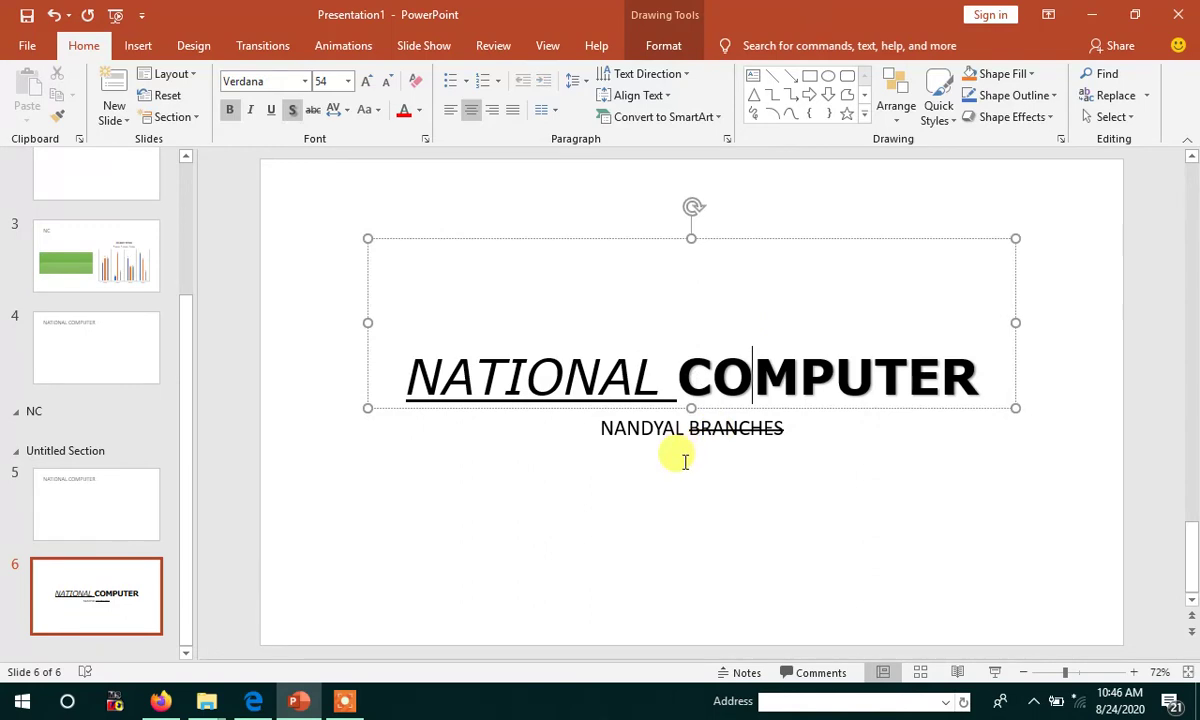
left_click(772, 430)
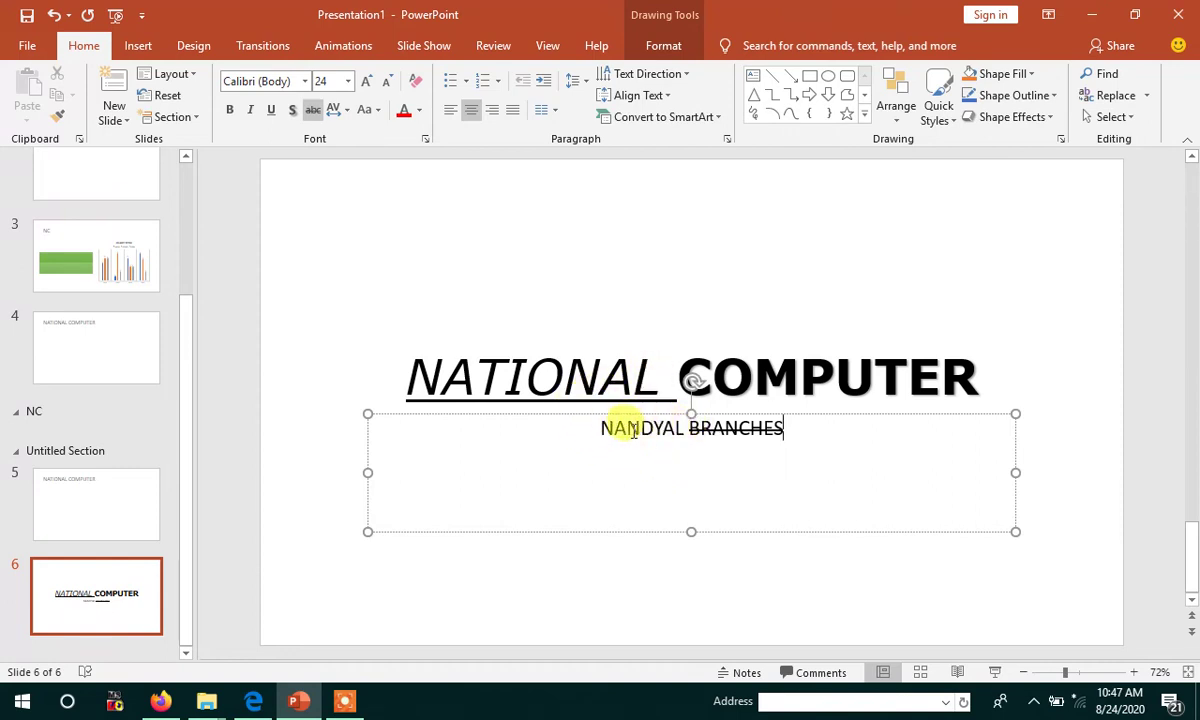
Step: Try the Change Case options on NANDYAL, settling on lowercase 'nandyal'
left_click_drag(598, 428, 680, 432)
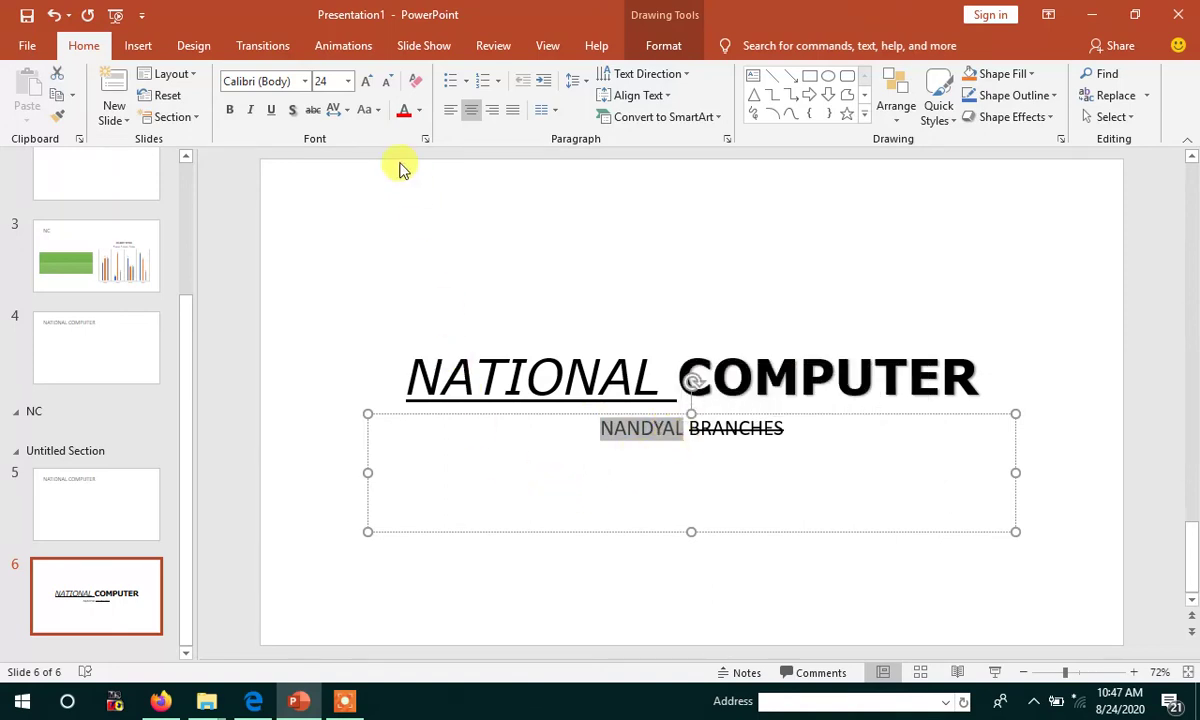
left_click(373, 114)
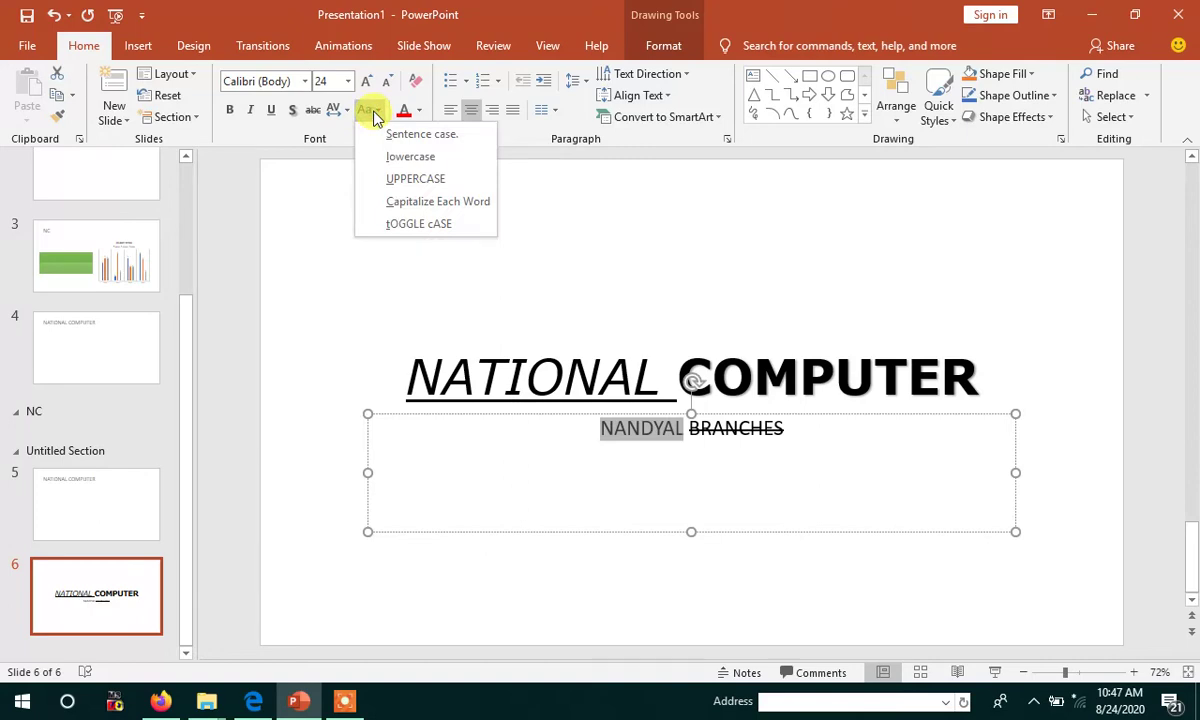
left_click(396, 156)
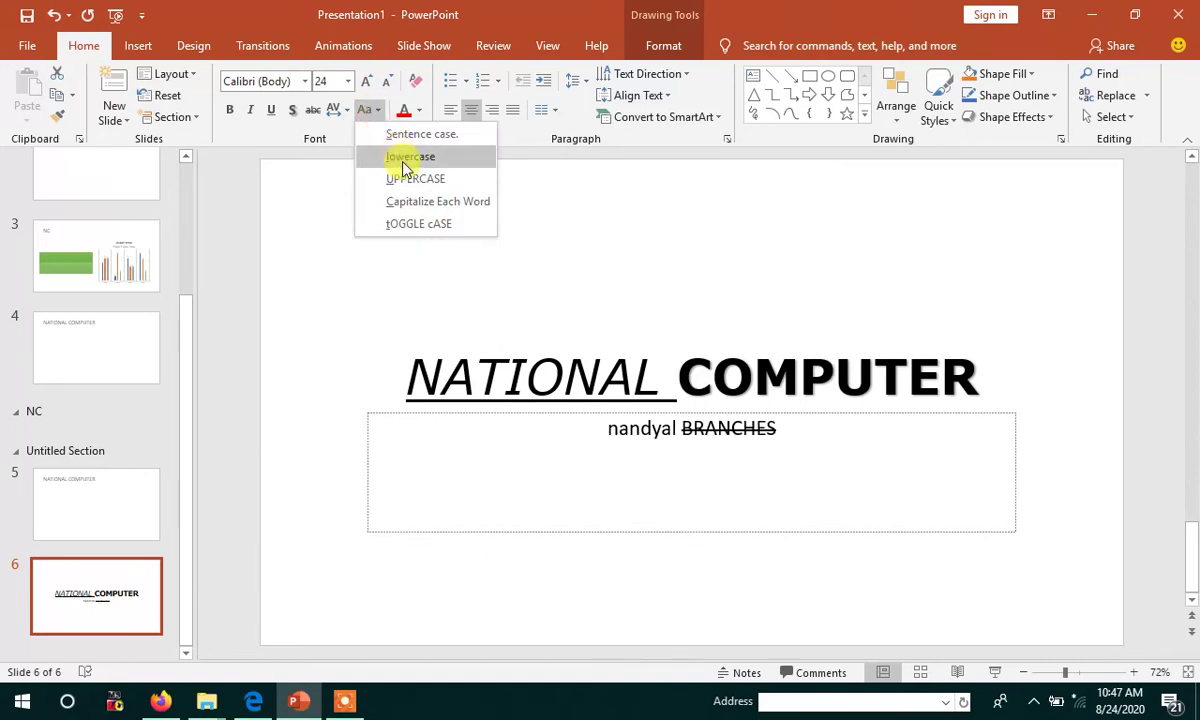
left_click(408, 180)
left_click(415, 205)
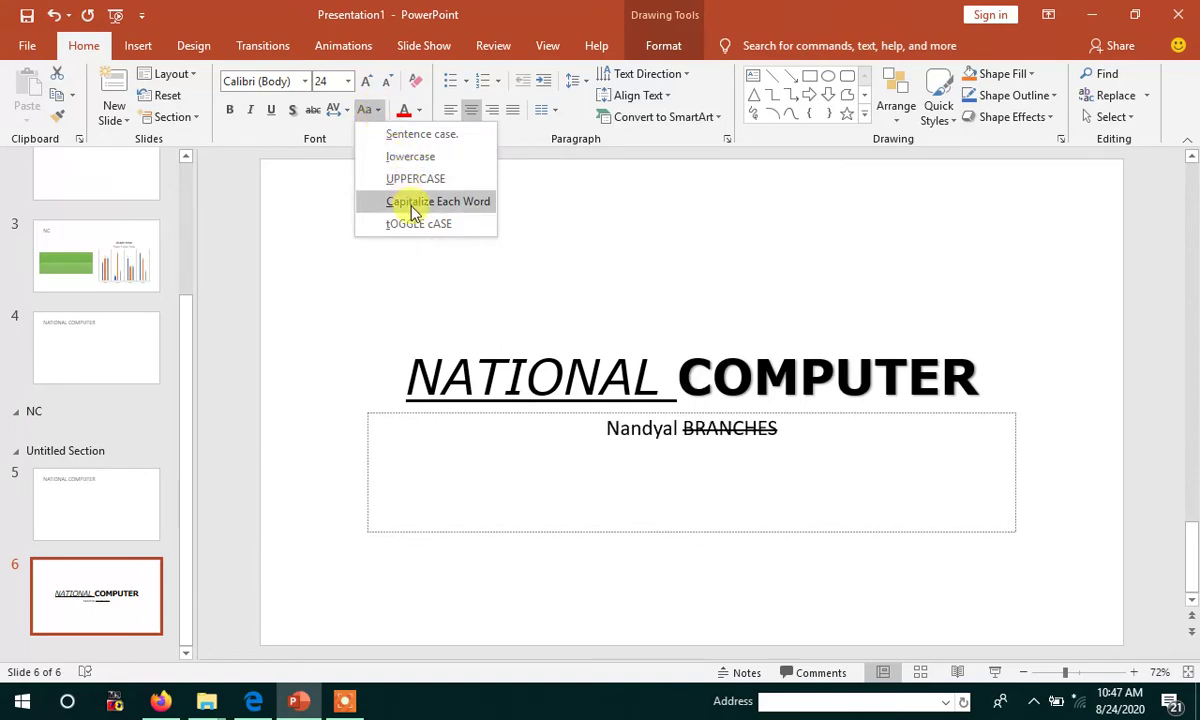
left_click(413, 225)
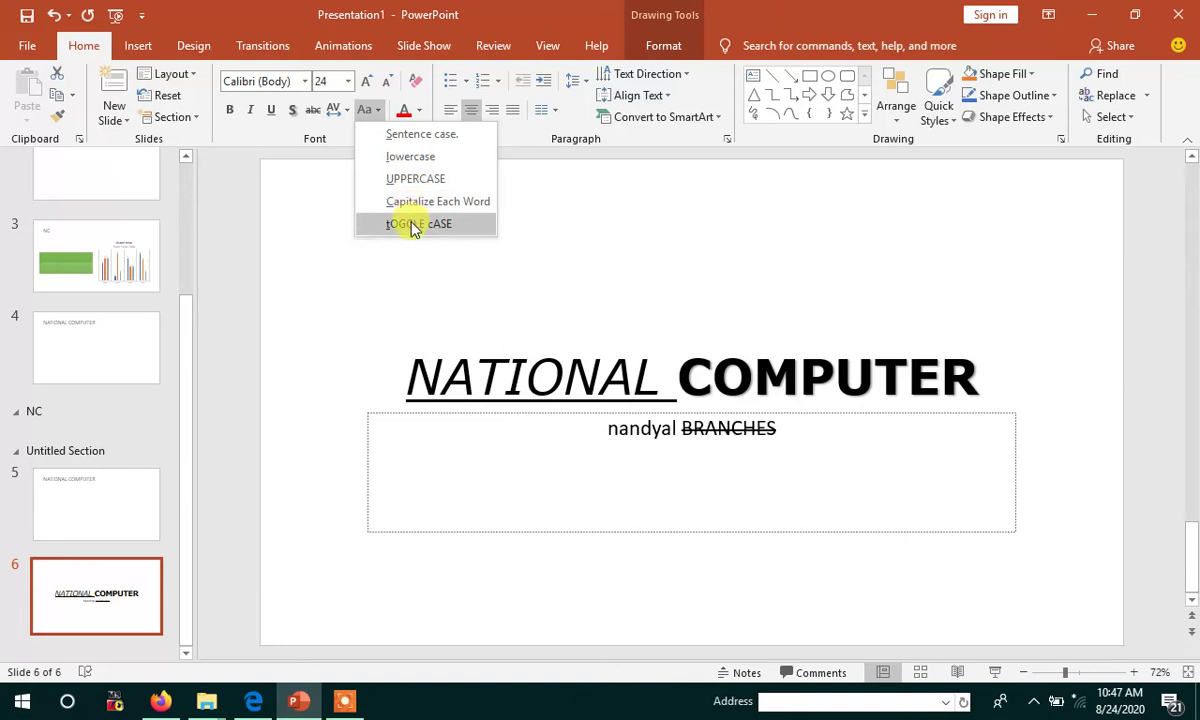
left_click(410, 158)
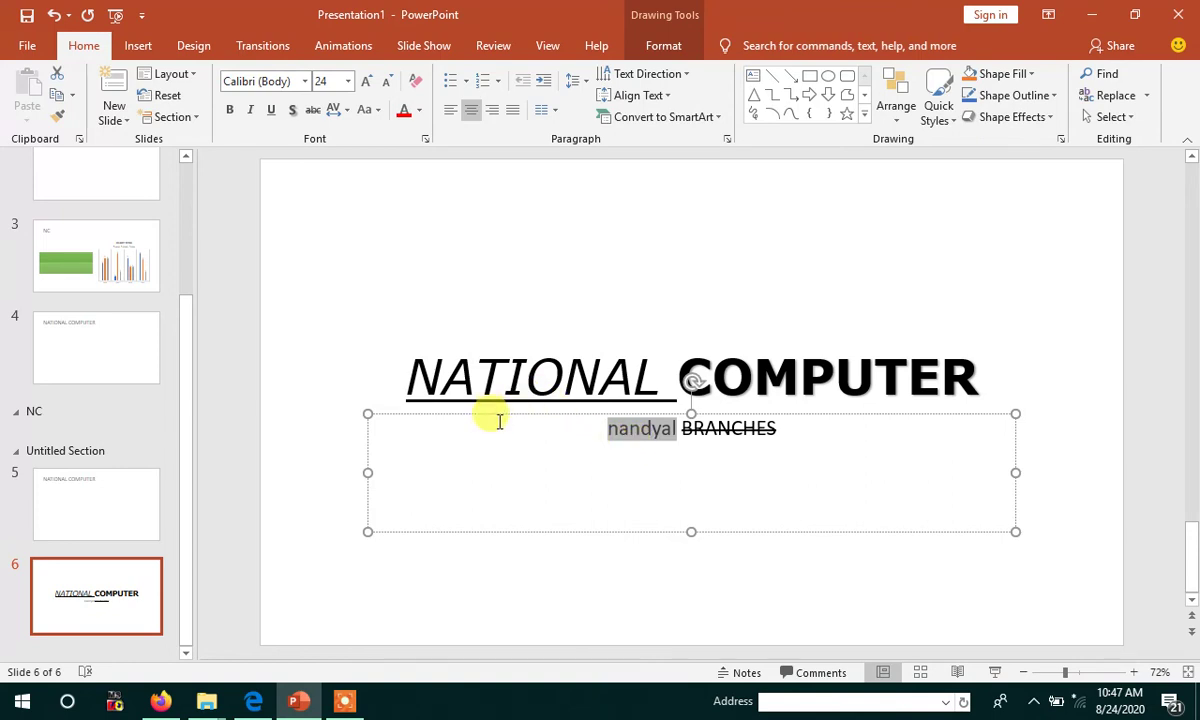
left_click_drag(403, 376, 922, 410)
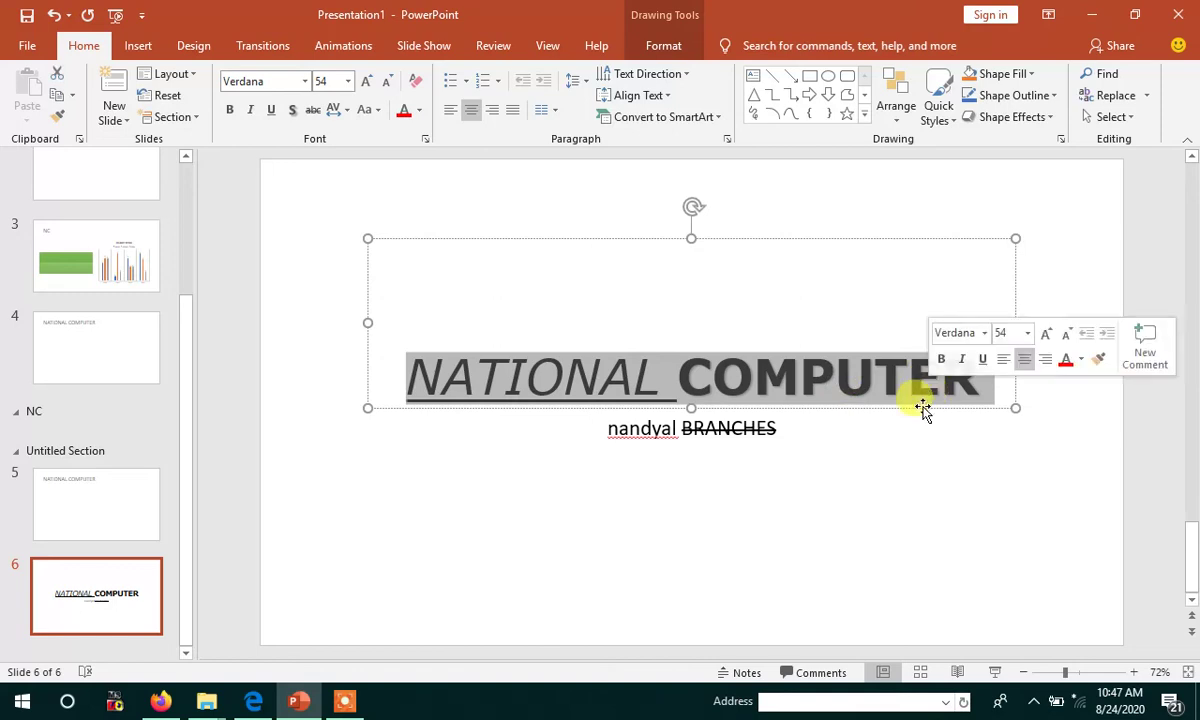
Step: Colour the NATIONAL COMPUTER title light blue from Standard Colors
left_click(422, 112)
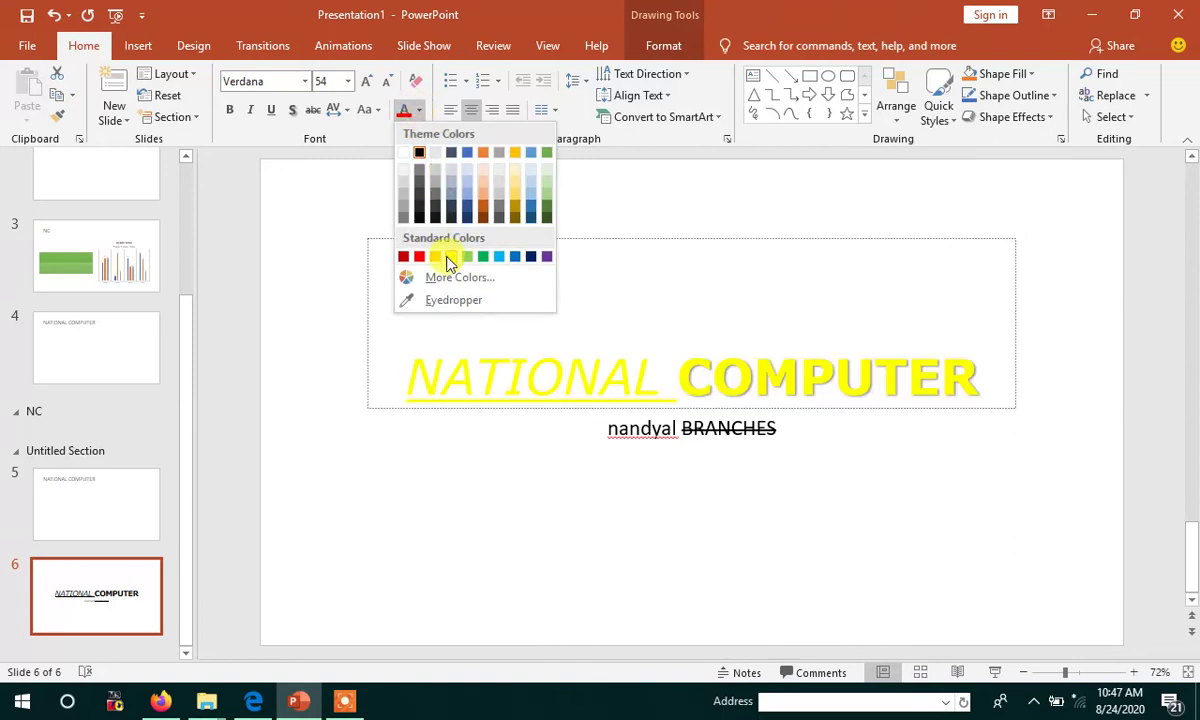
left_click(500, 259)
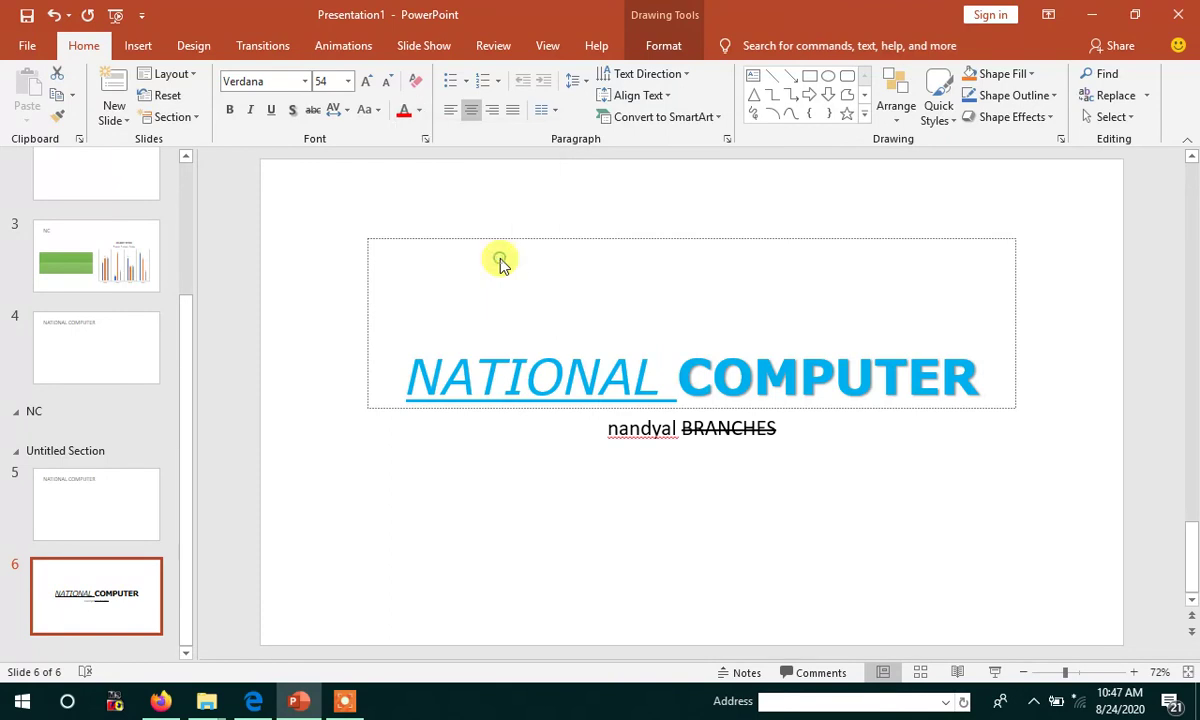
left_click(505, 597)
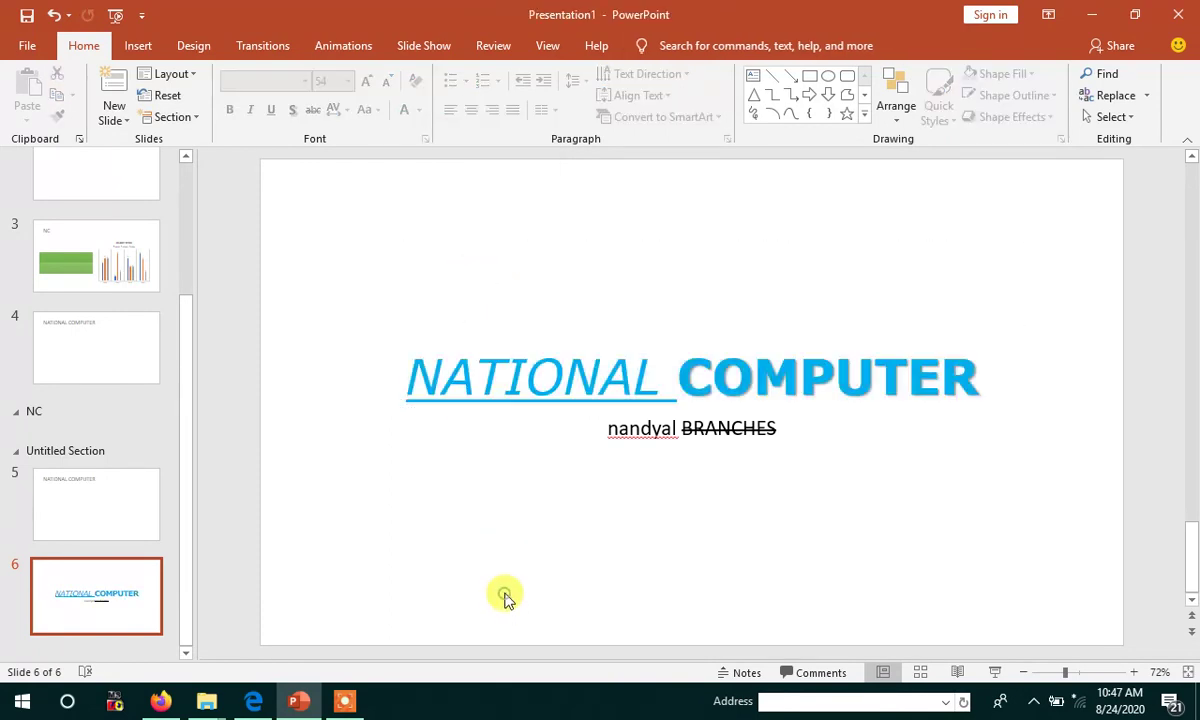
left_click(498, 512)
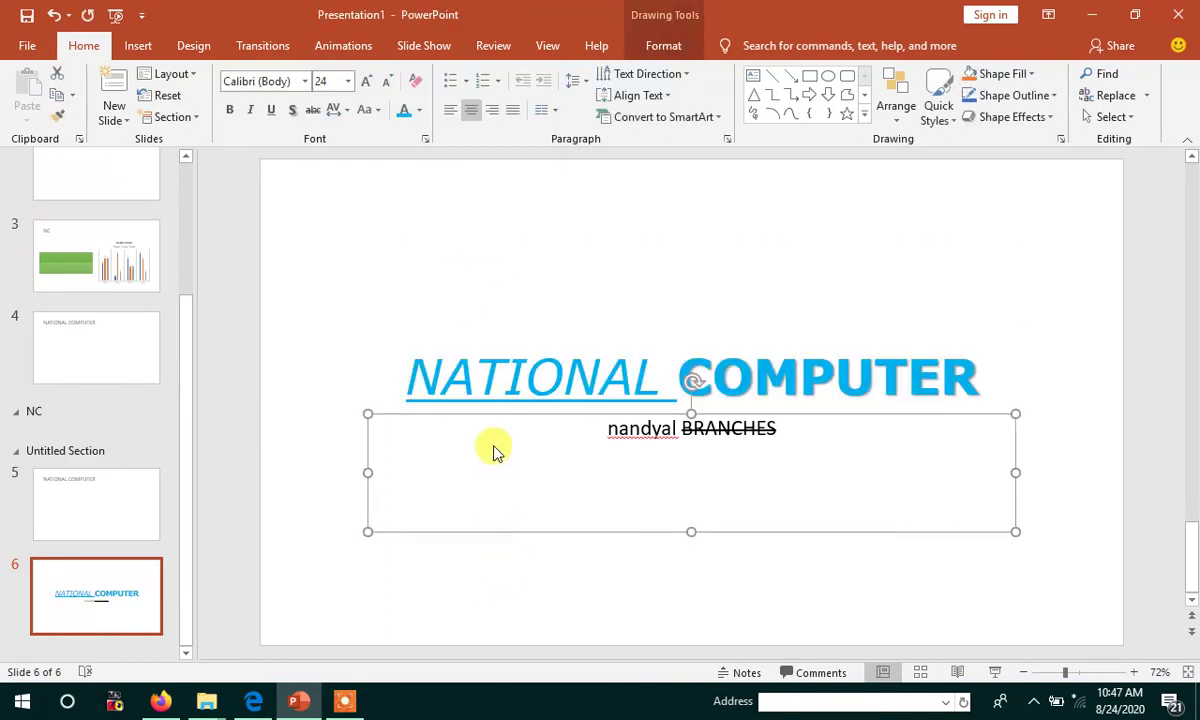
left_click(706, 377)
left_click_drag(680, 372, 970, 396)
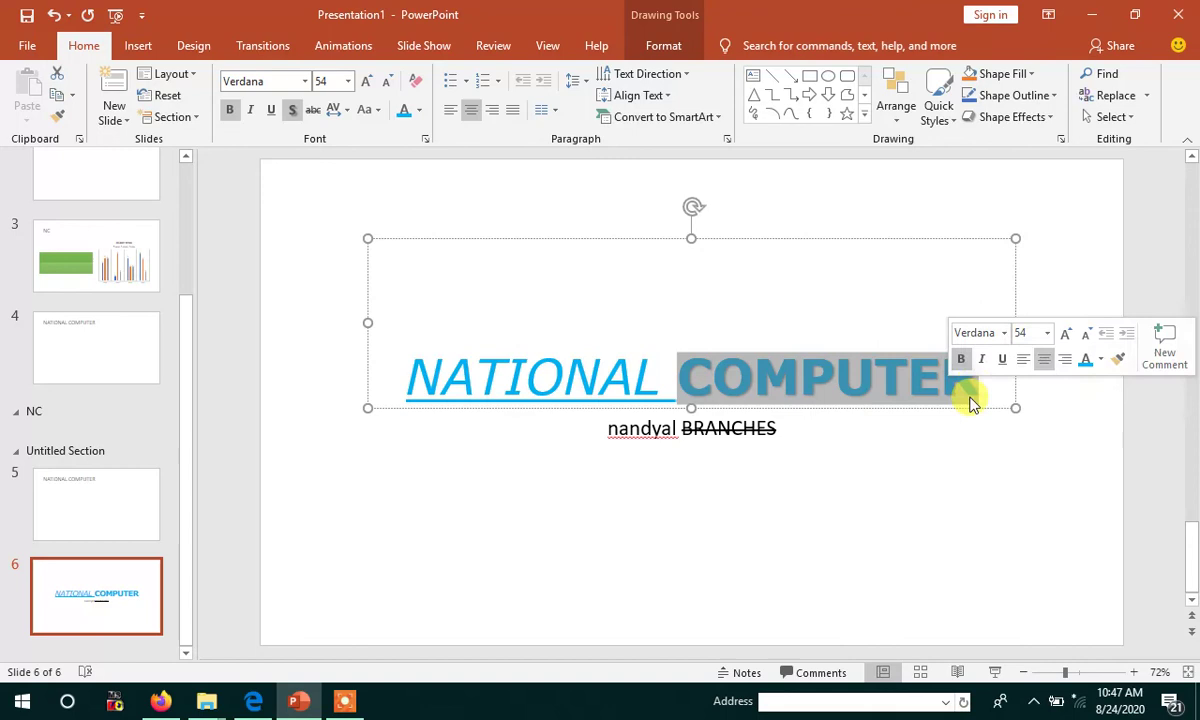
left_click(368, 84)
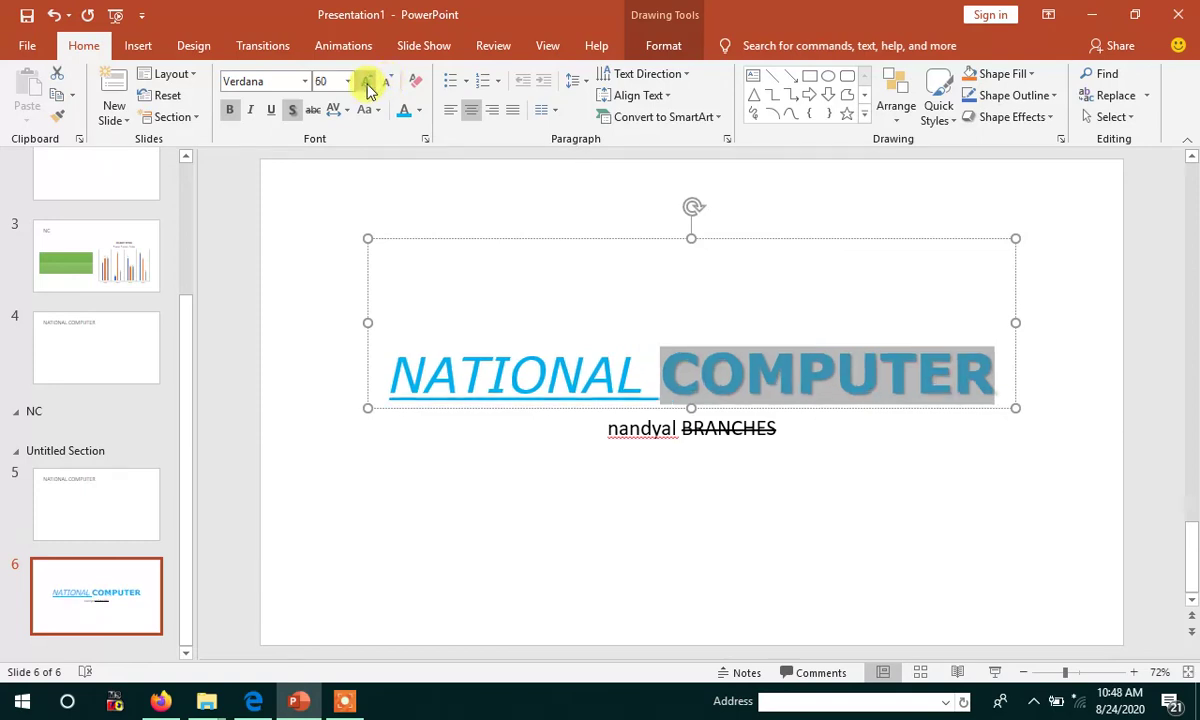
left_click(368, 84)
left_click(368, 84)
left_click(368, 84)
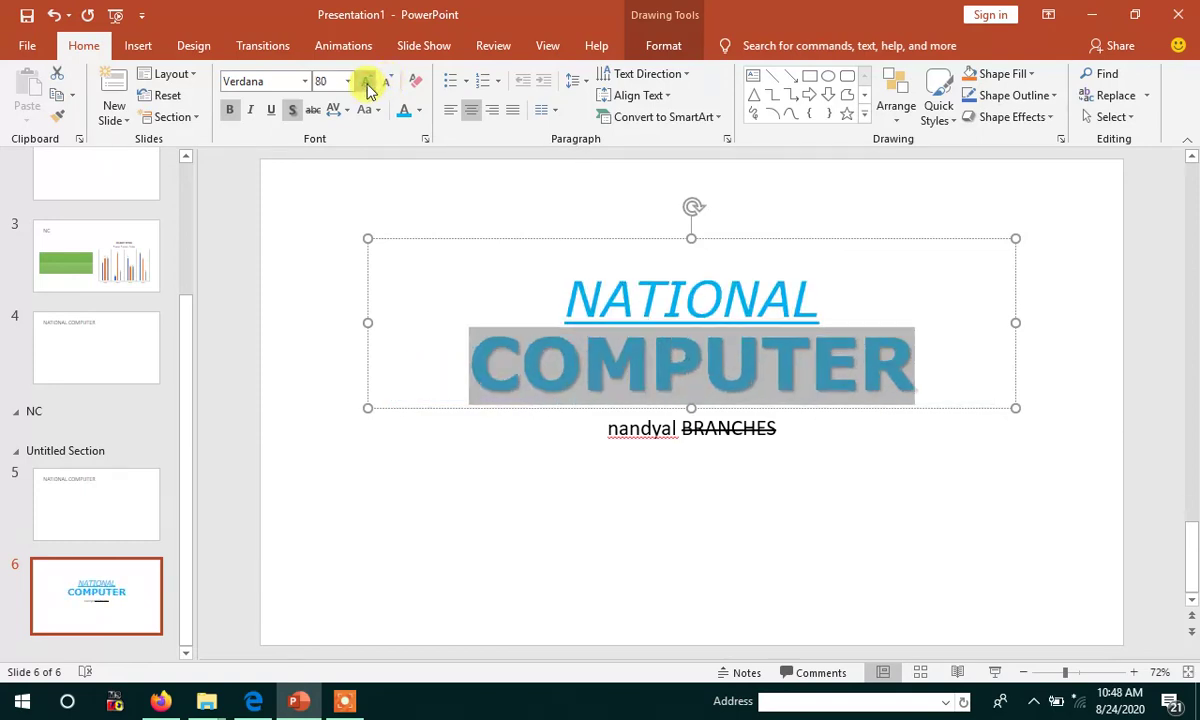
left_click(368, 84)
left_click(368, 84)
left_click(368, 84)
left_click(368, 84)
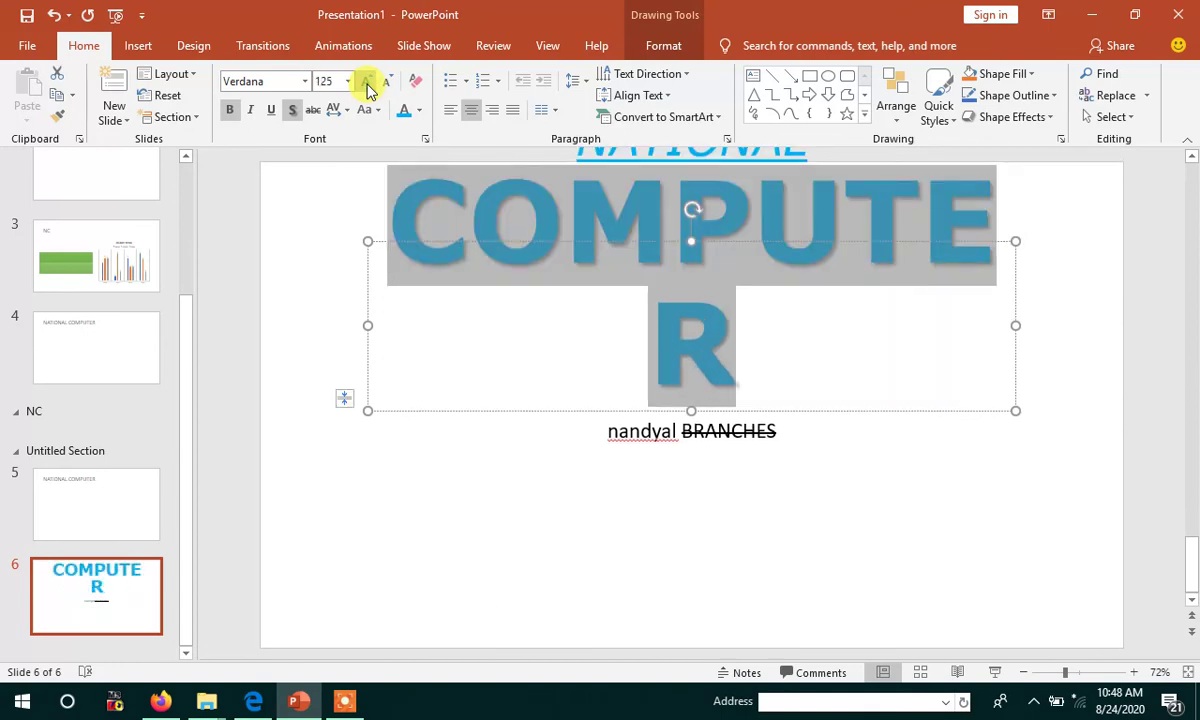
left_click(388, 84)
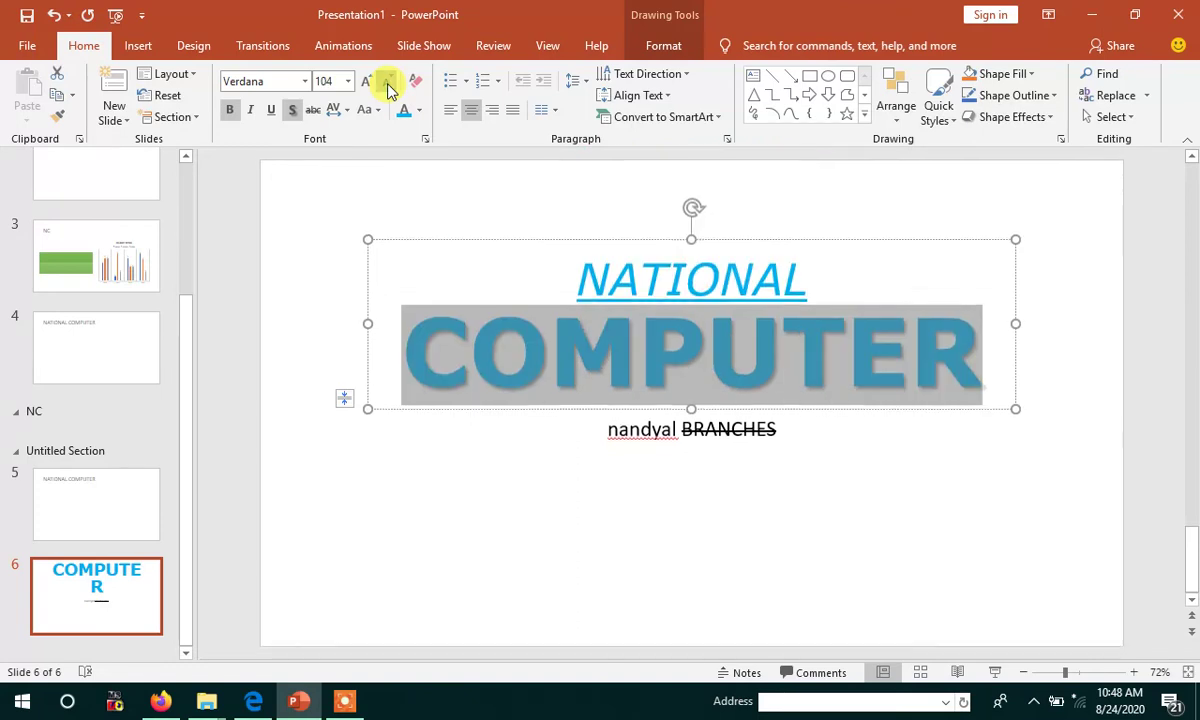
left_click(388, 84)
left_click(388, 84)
left_click(388, 84)
left_click(388, 84)
left_click(388, 84)
left_click(388, 84)
left_click(388, 84)
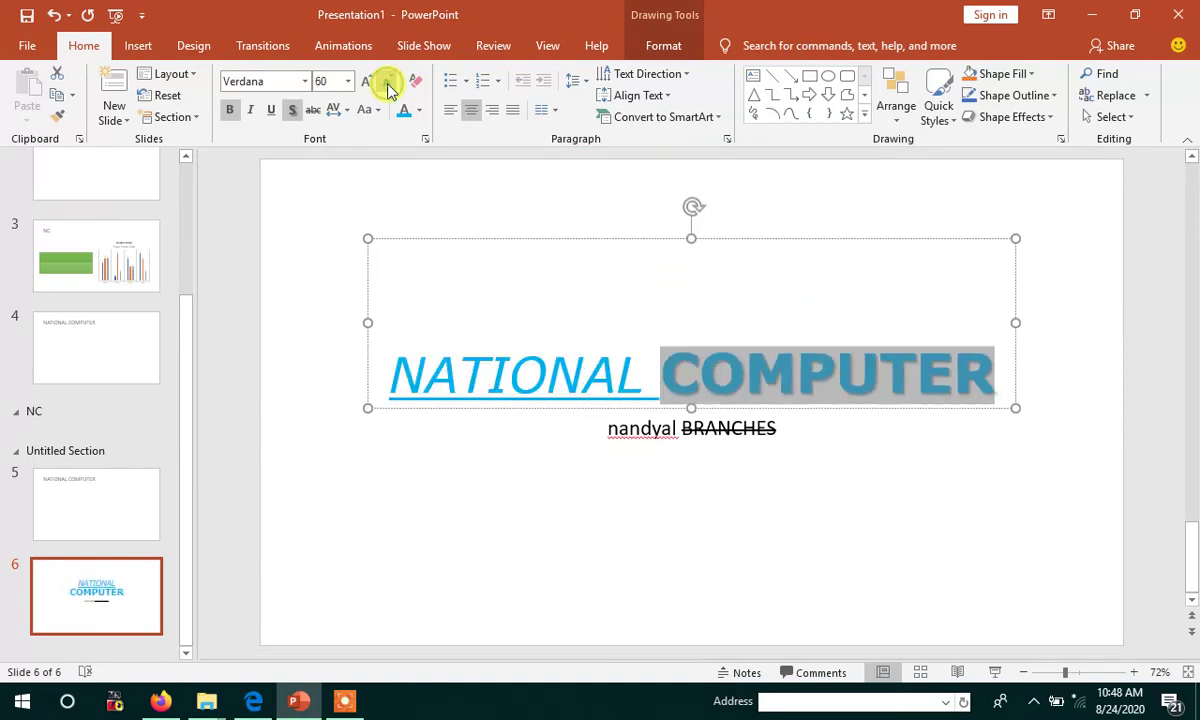
left_click(388, 84)
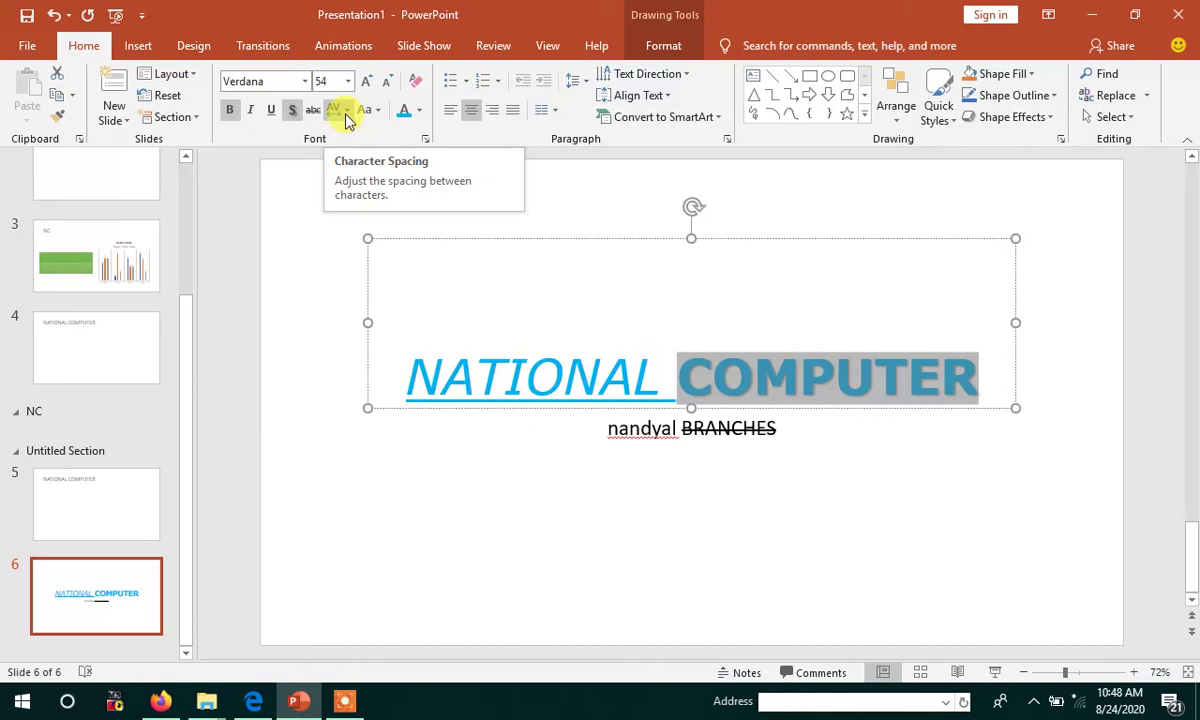
Step: Apply Very Loose character spacing to the subtitle 'nandyal BRANCHES'
left_click(636, 560)
mouse_move(609, 436)
left_mouse_down()
mouse_move(753, 436)
mouse_move(755, 446)
left_mouse_up()
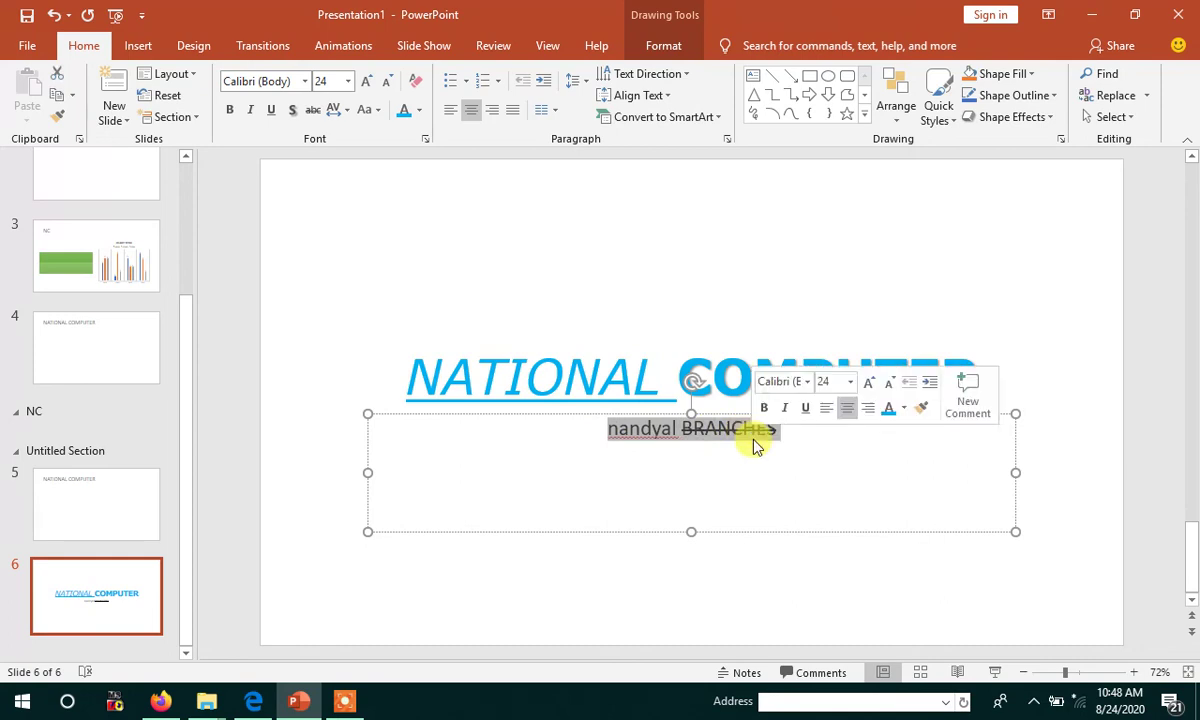
left_click(347, 111)
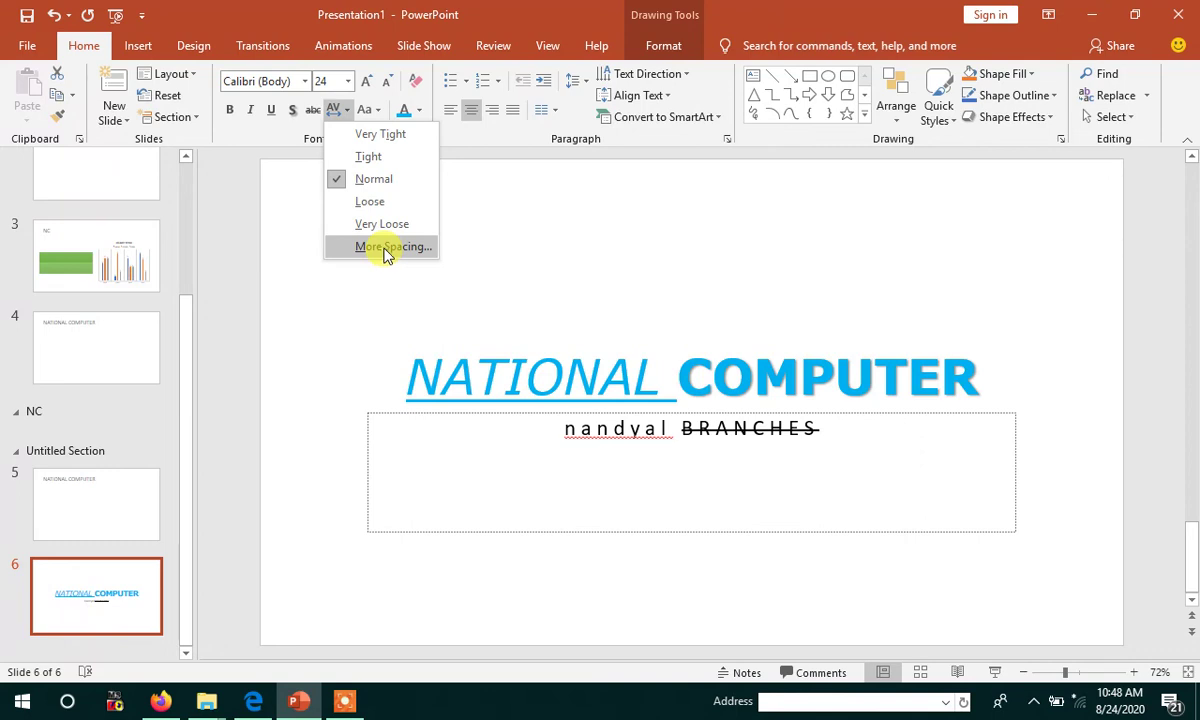
left_click(387, 228)
left_click(610, 465)
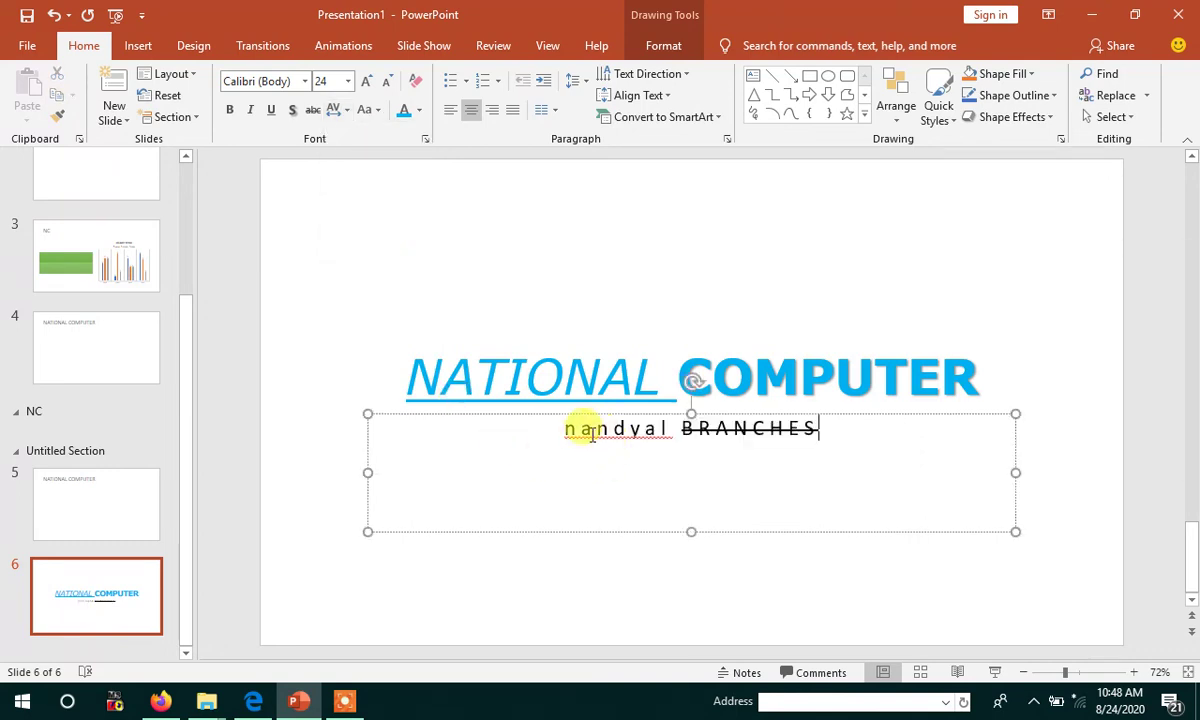